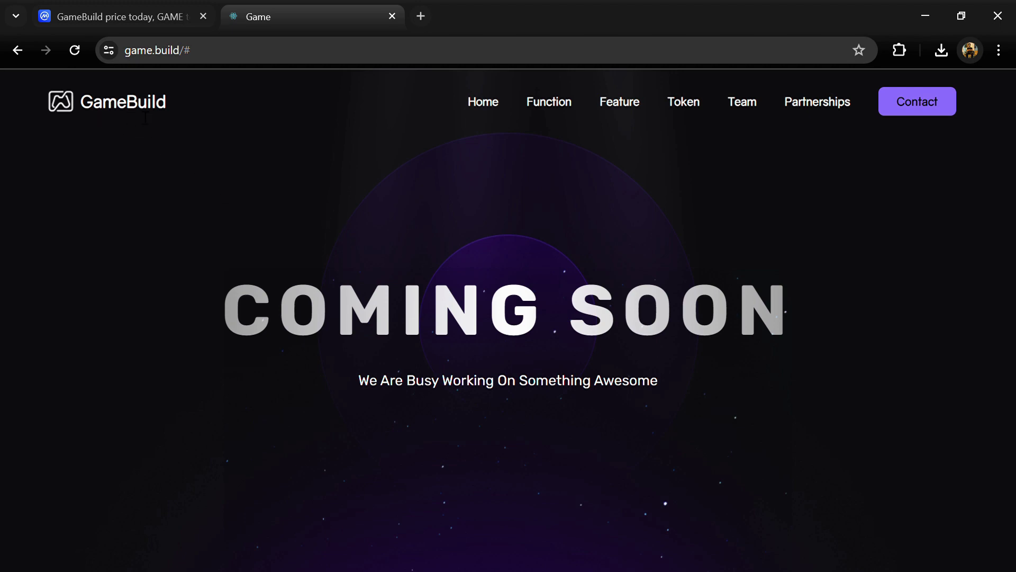
# Repeatedly highlight the GameBuild header name, the COMING SOON heading and its subtitle to read them.
pyautogui.moveTo(76, 102); pyautogui.dragTo(169, 104)
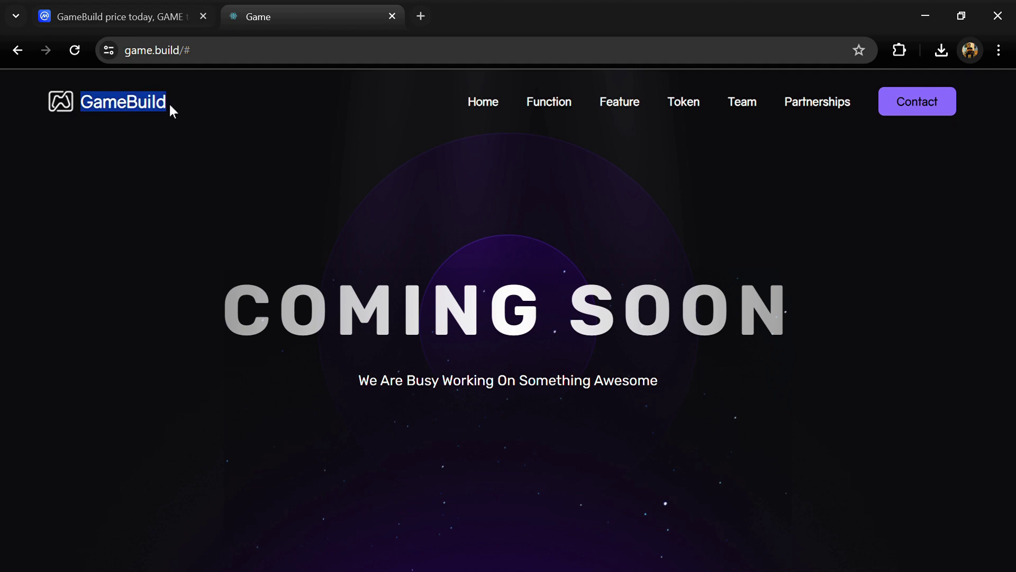
pyautogui.click(157, 146)
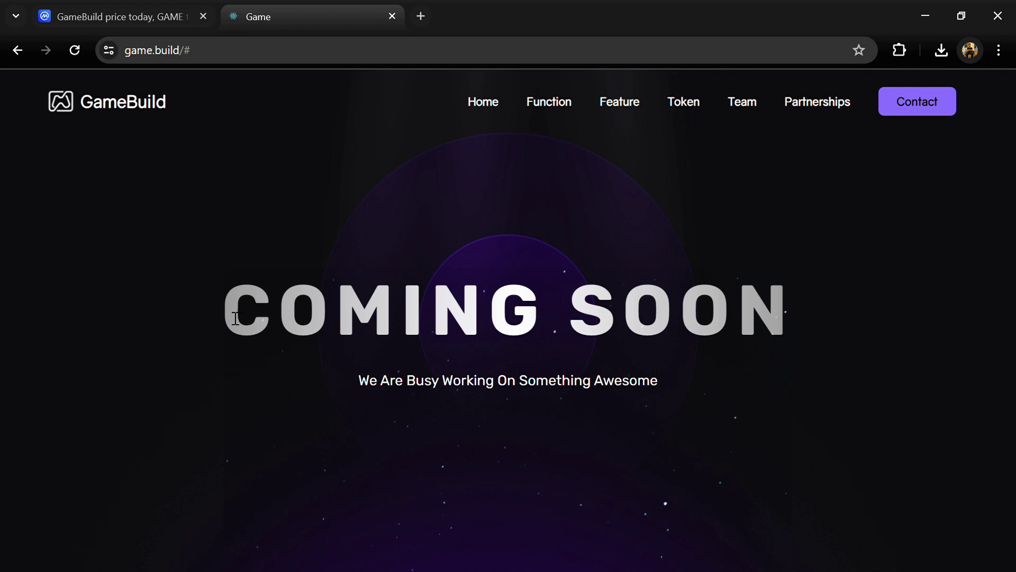
pyautogui.moveTo(230, 314); pyautogui.dragTo(797, 303)
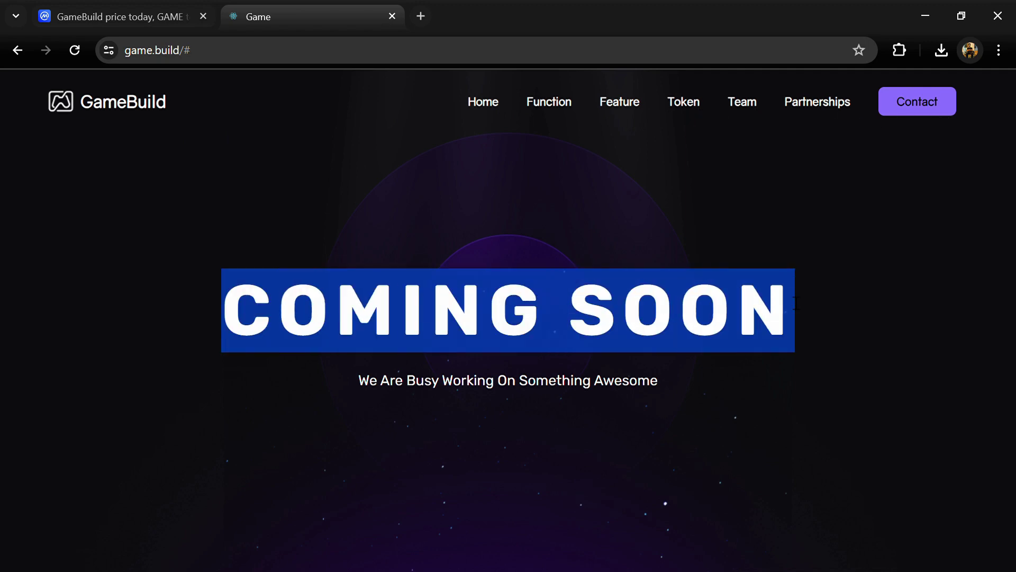
pyautogui.click(797, 304)
pyautogui.moveTo(351, 380); pyautogui.dragTo(615, 381)
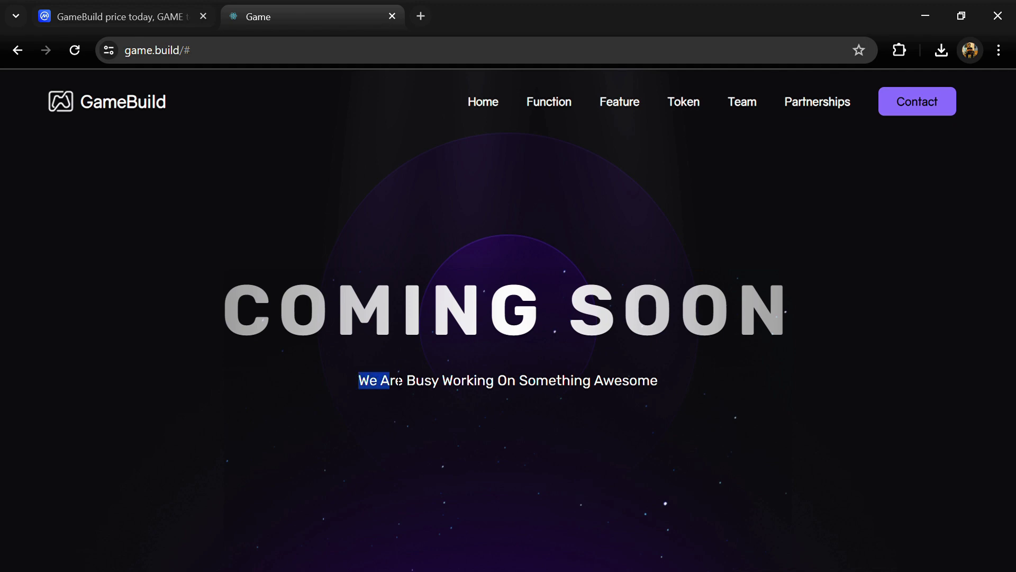
pyautogui.moveTo(683, 318); pyautogui.dragTo(795, 317)
pyautogui.click(689, 381)
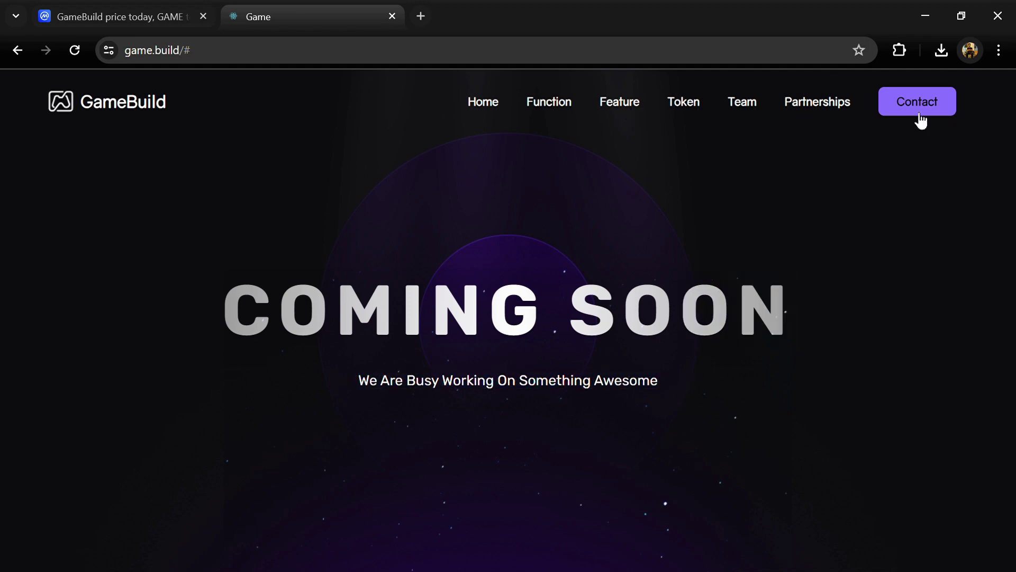
pyautogui.moveTo(226, 314); pyautogui.dragTo(793, 301)
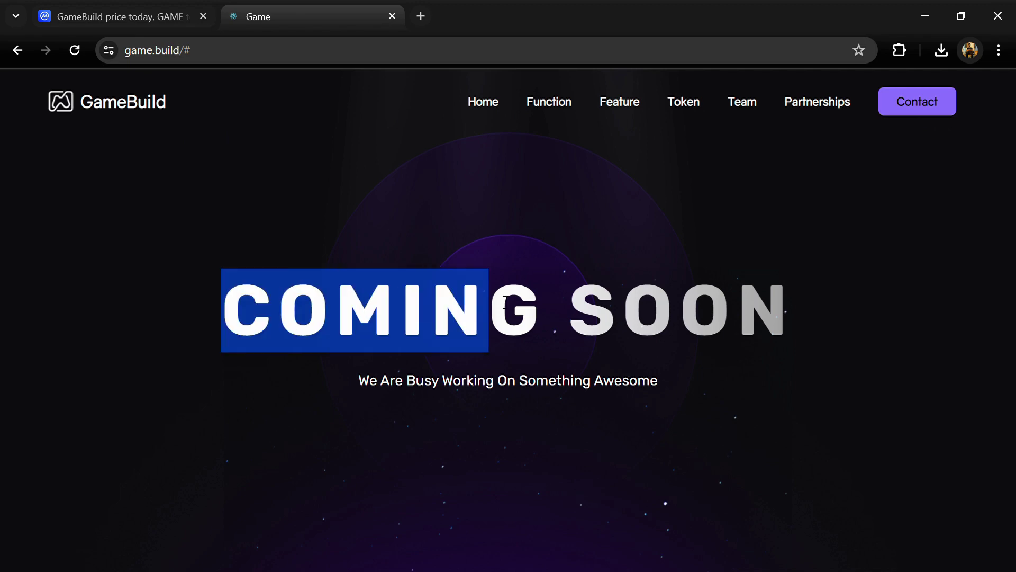
pyautogui.click(344, 379)
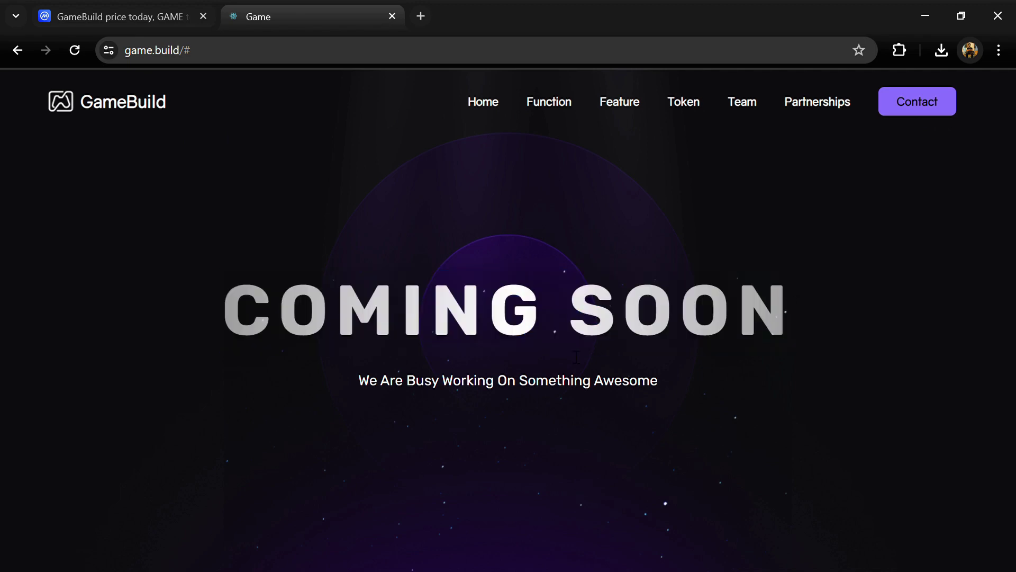
pyautogui.moveTo(357, 380)
pyautogui.mouseDown()
pyautogui.moveTo(469, 380)
pyautogui.moveTo(688, 334)
pyautogui.mouseUp()
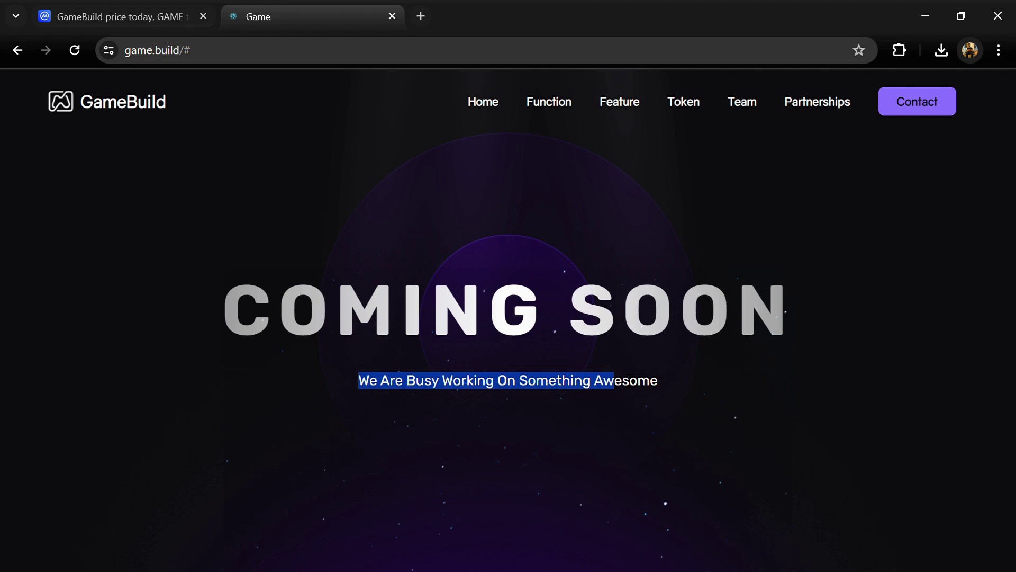
pyautogui.click(689, 379)
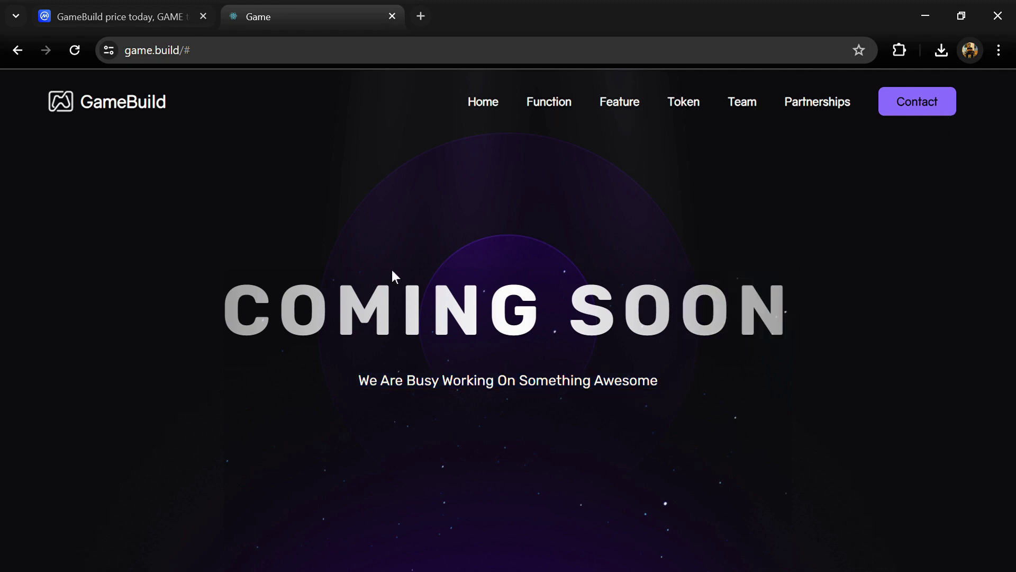
pyautogui.moveTo(234, 318); pyautogui.dragTo(795, 302)
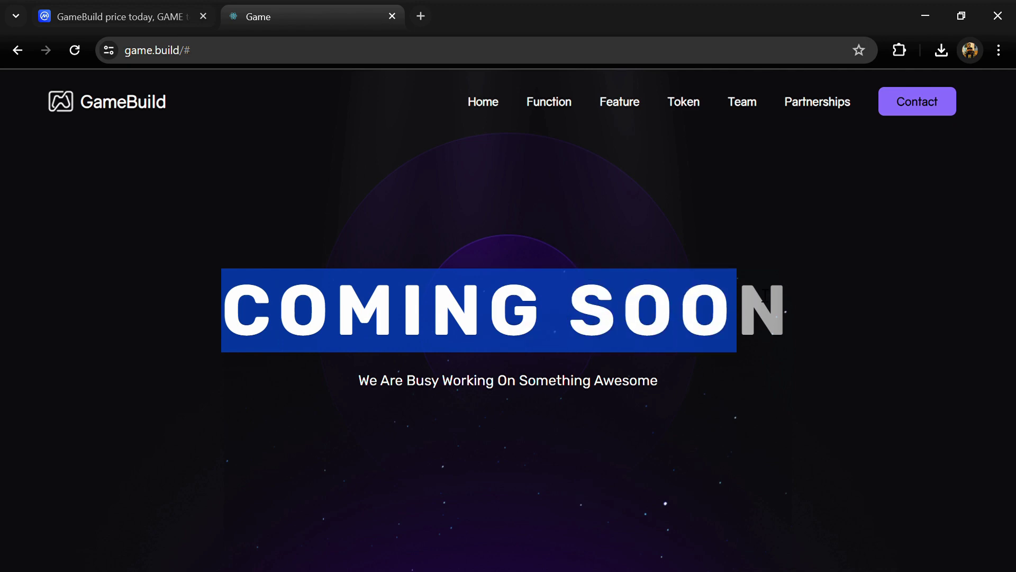
pyautogui.click(796, 302)
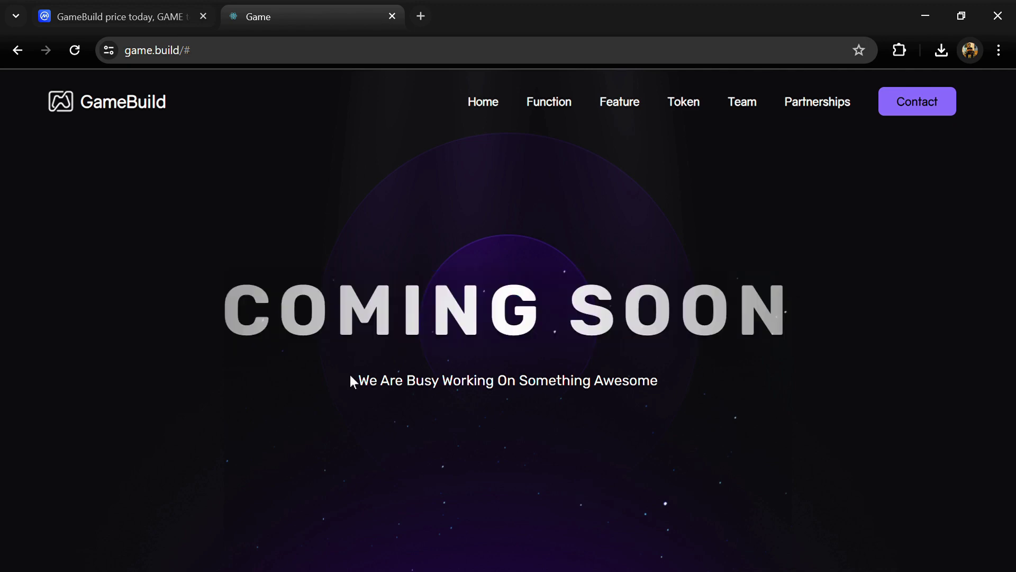
pyautogui.moveTo(351, 380); pyautogui.dragTo(685, 374)
pyautogui.click(685, 375)
pyautogui.moveTo(232, 318); pyautogui.dragTo(799, 300)
pyautogui.click(797, 304)
pyautogui.moveTo(355, 382); pyautogui.dragTo(685, 375)
pyautogui.click(685, 375)
pyautogui.moveTo(232, 318); pyautogui.dragTo(794, 310)
pyautogui.click(342, 386)
pyautogui.moveTo(351, 381); pyautogui.dragTo(635, 380)
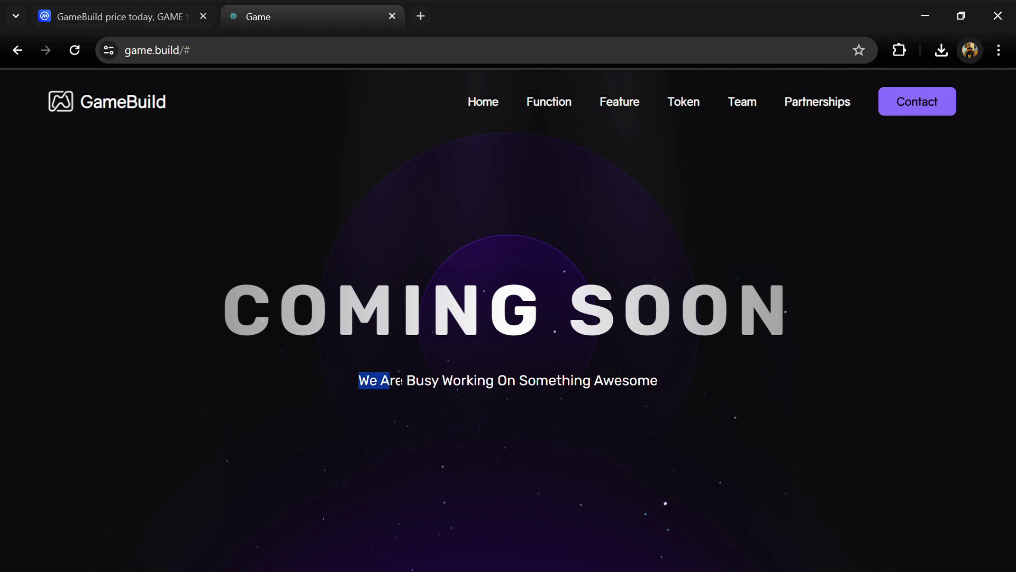
pyautogui.click(684, 376)
pyautogui.moveTo(226, 317); pyautogui.dragTo(786, 310)
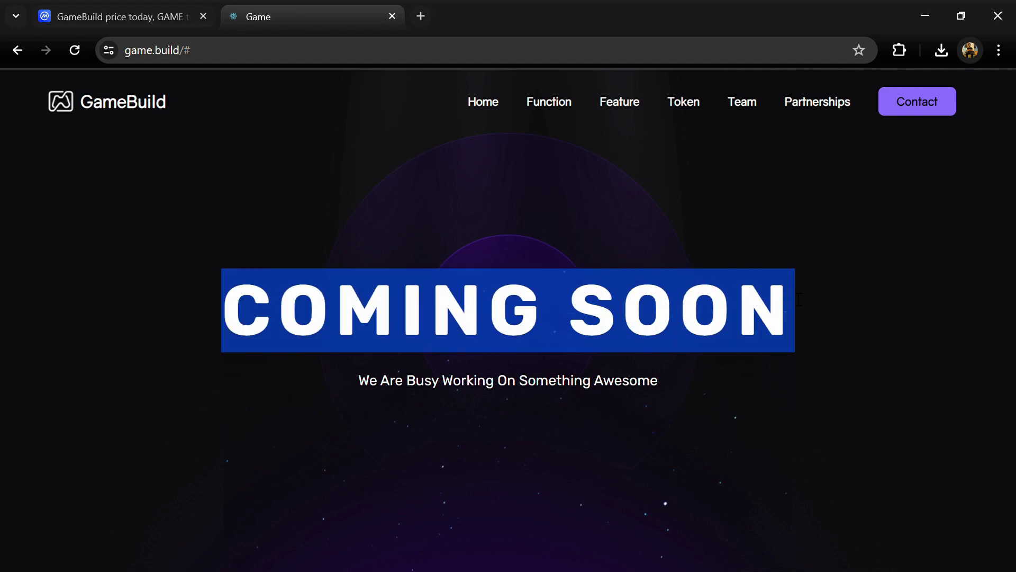
pyautogui.click(477, 369)
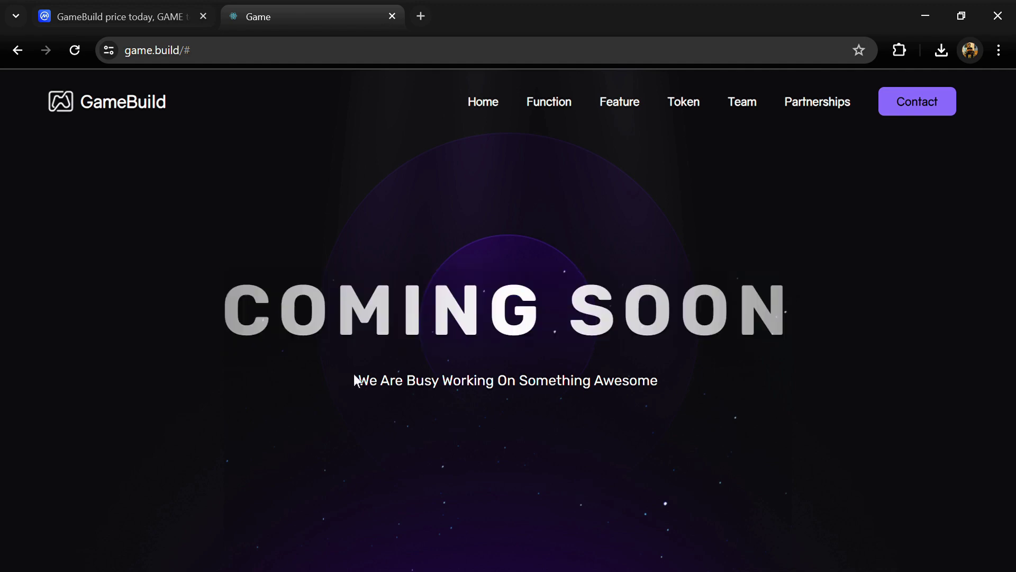
pyautogui.moveTo(356, 381); pyautogui.dragTo(659, 381)
pyautogui.doubleClick(763, 310)
pyautogui.click(687, 382)
# On CoinMarketCap, check GameBuild's total supply and its 15.62B GAME circulating supply.
pyautogui.click(120, 16)
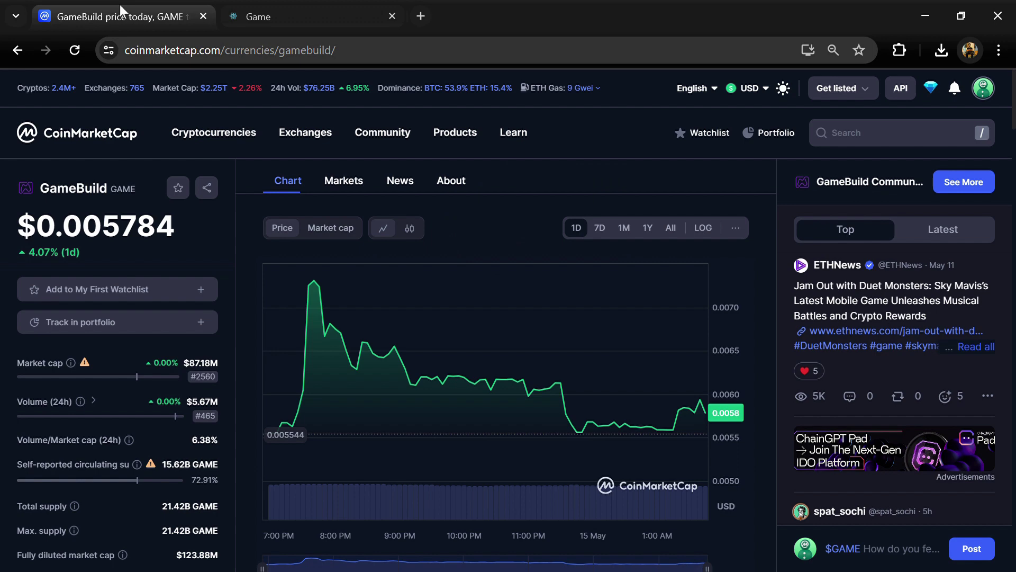
pyautogui.scroll(-3, 110, 438)
pyautogui.scroll(3, 110, 438)
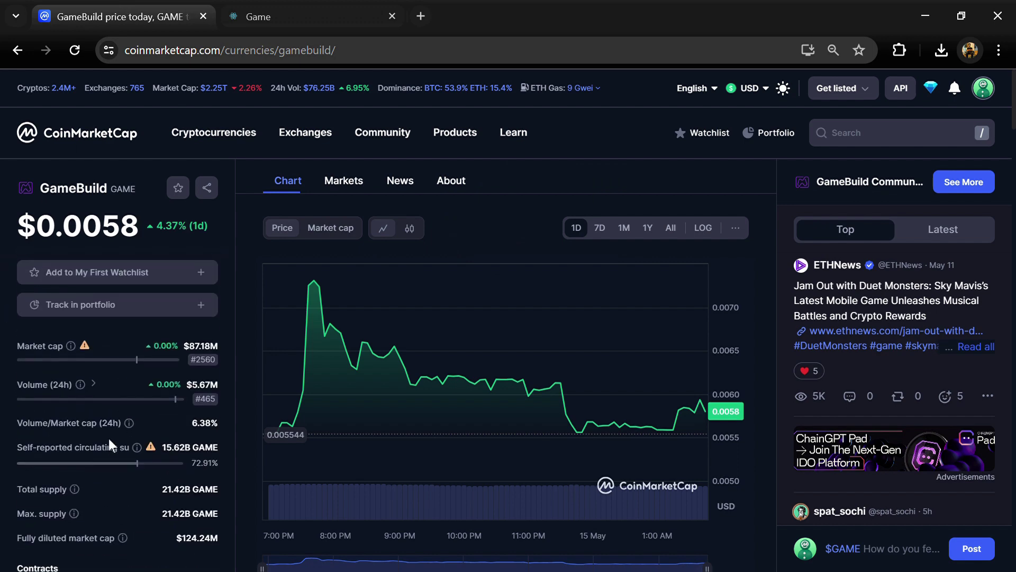
pyautogui.scroll(-2, 108, 438)
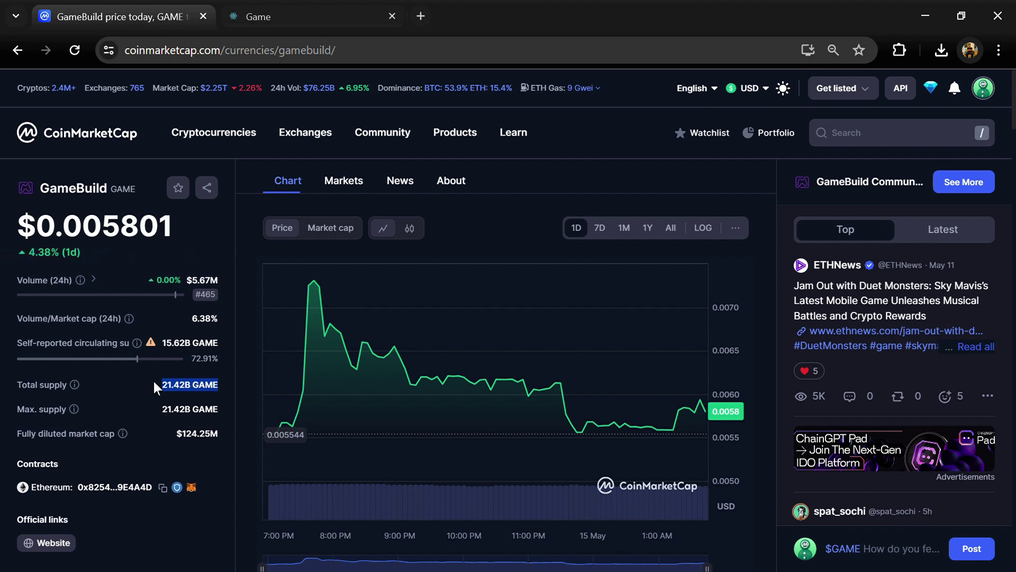
pyautogui.click(153, 384)
pyautogui.tripleClick(181, 342)
# Review GameBuild's exchange markets at full width, then open its Ethereum contract on Etherscan.
pyautogui.click(344, 180)
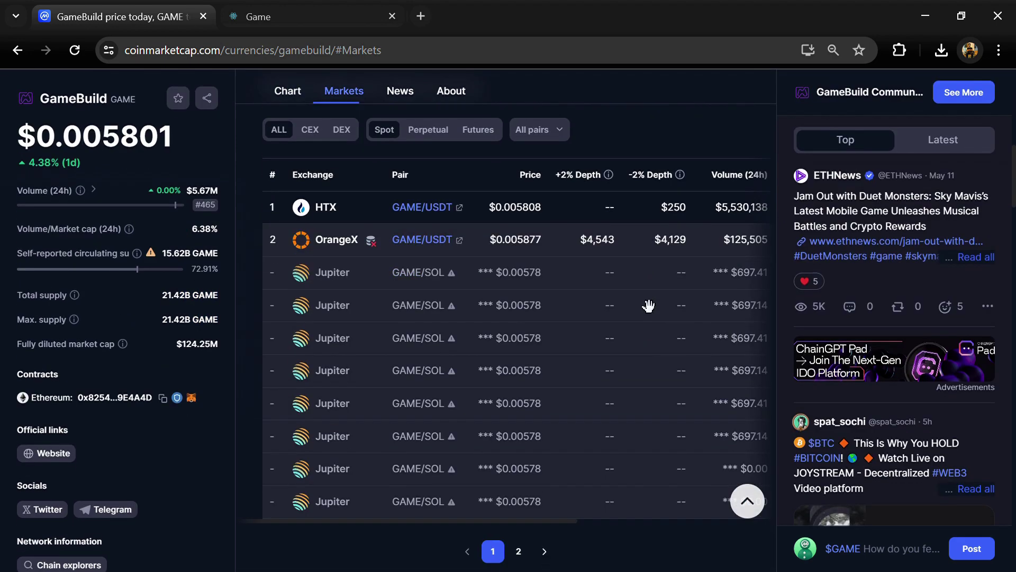
pyautogui.scroll(-2, 636, 318)
pyautogui.click(706, 545)
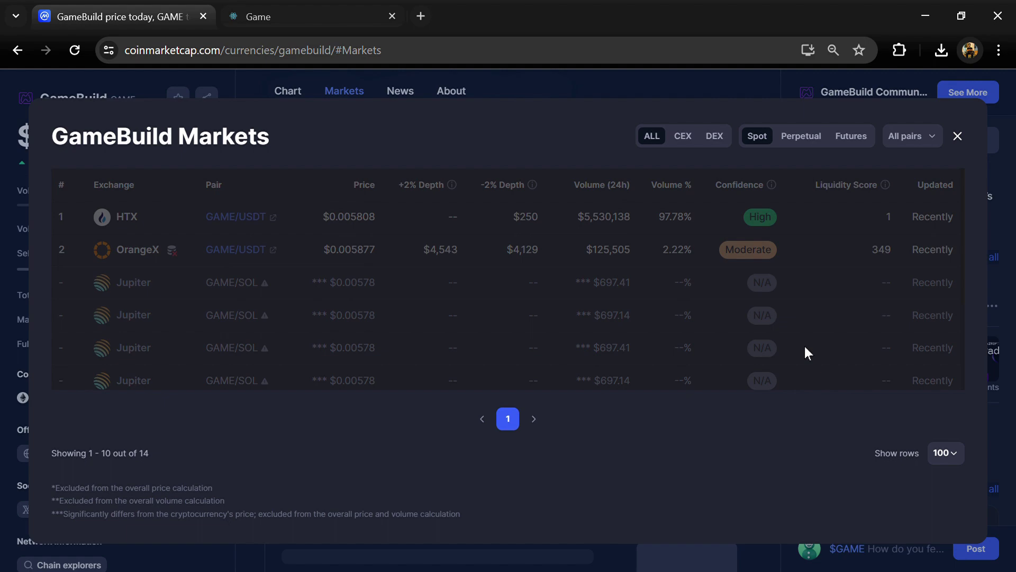
pyautogui.press('Escape')
pyautogui.click(130, 397)
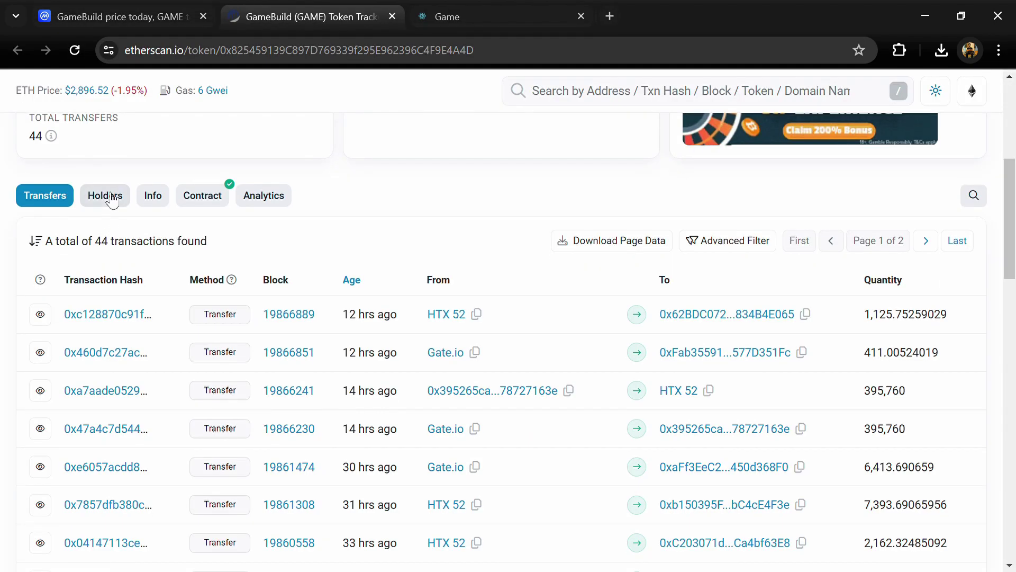
# List the GAME token's 23 holders, noting Bitget 6's 2.3172% and Gate.io's 0.7206% shares.
pyautogui.click(105, 196)
pyautogui.doubleClick(746, 380)
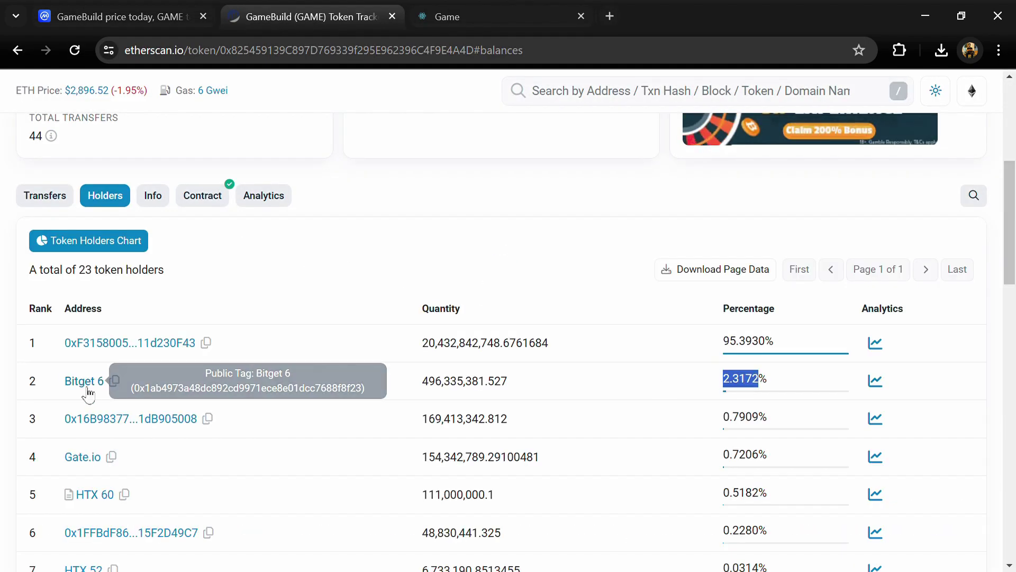
pyautogui.scroll(-1, 567, 389)
pyautogui.scroll(-1, 568, 309)
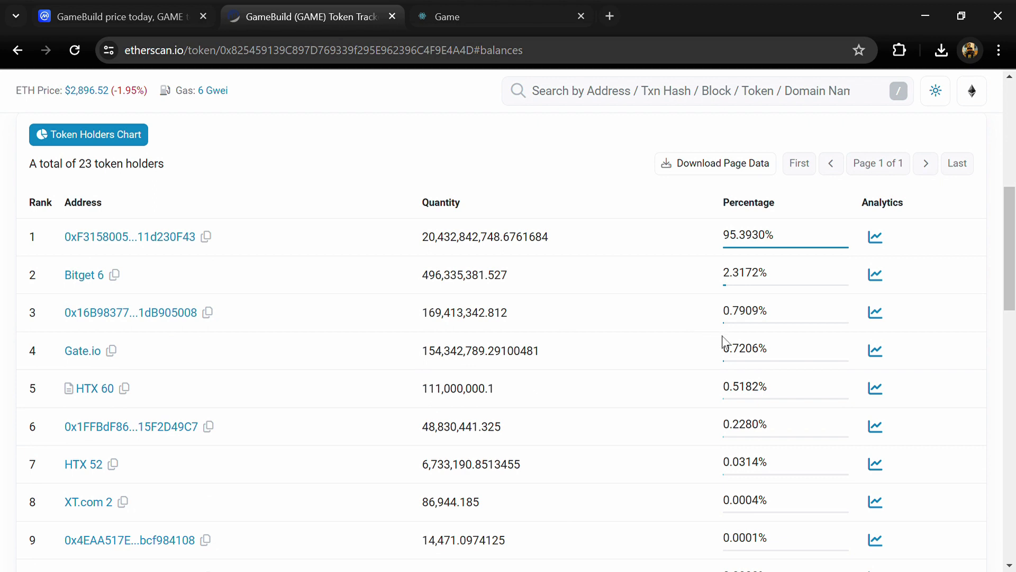
pyautogui.doubleClick(740, 348)
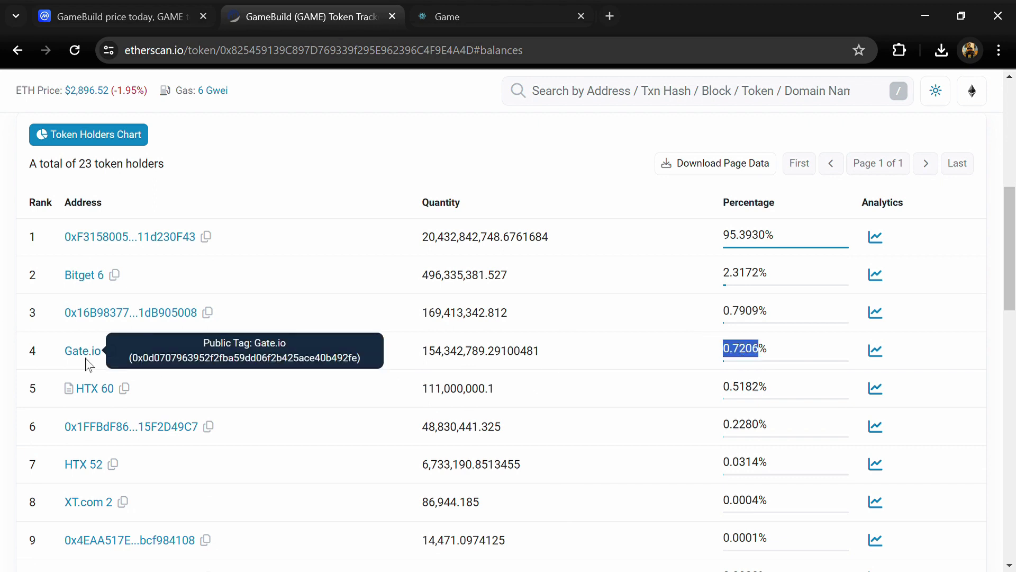
pyautogui.click(452, 420)
pyautogui.scroll(-3, 540, 377)
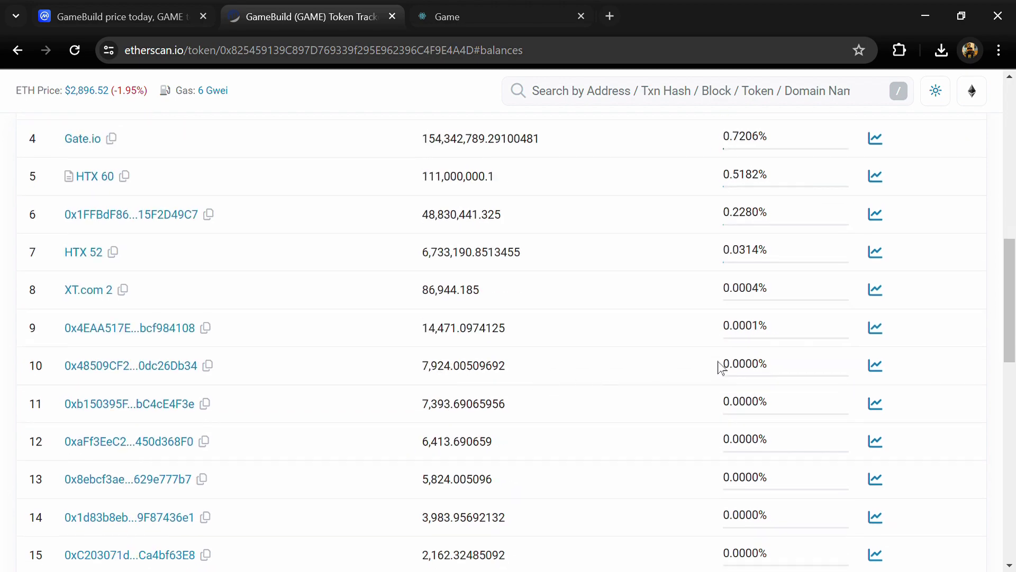
pyautogui.scroll(-5, 722, 346)
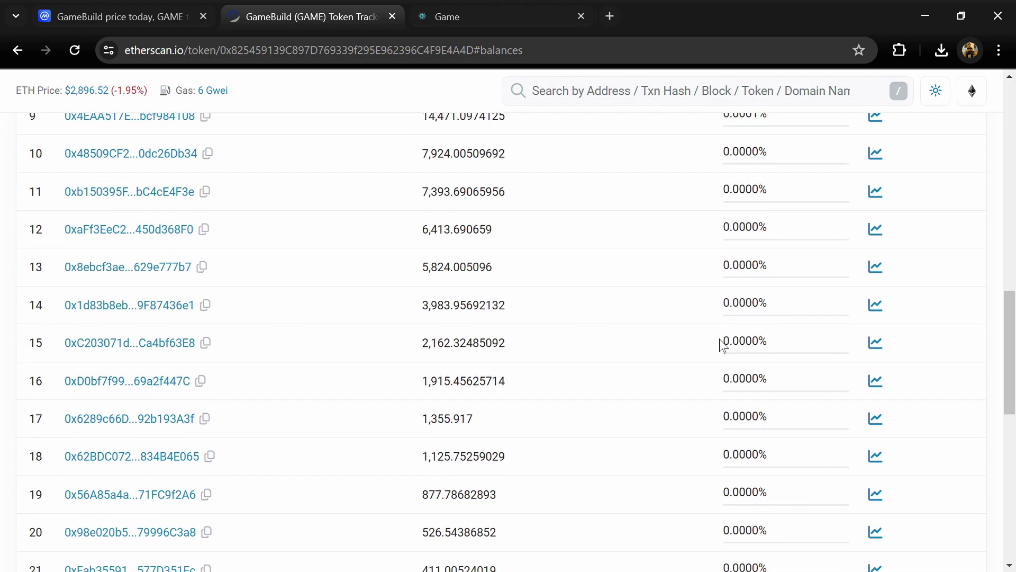
pyautogui.scroll(-5, 723, 346)
pyautogui.scroll(5, 719, 349)
pyautogui.scroll(5, 715, 351)
pyautogui.scroll(3, 712, 351)
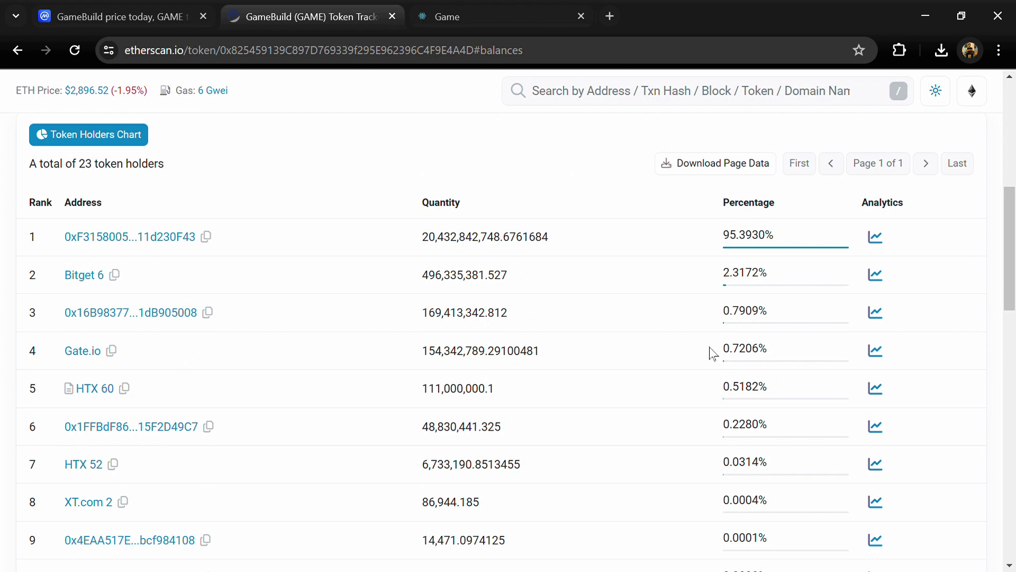
pyautogui.scroll(-1, 708, 355)
pyautogui.scroll(-1, 709, 355)
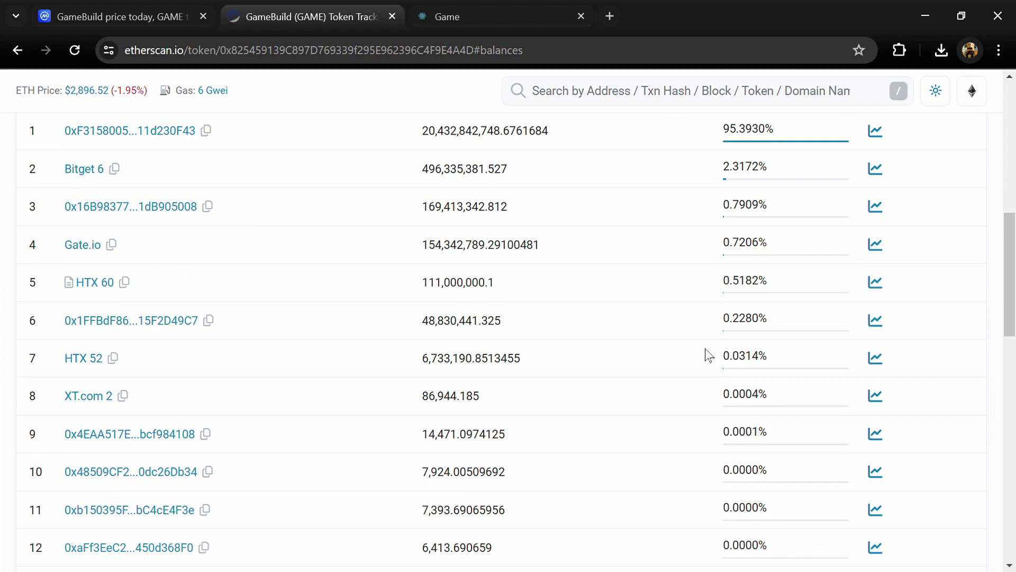